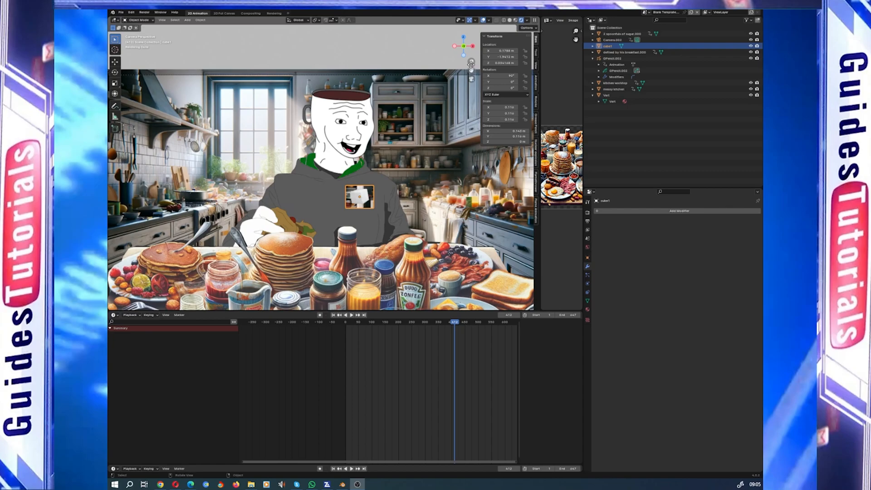
Add a Single Vert mesh object to the scene for tracing the sugar cube.
left_click_drag(466, 48, 420, 57)
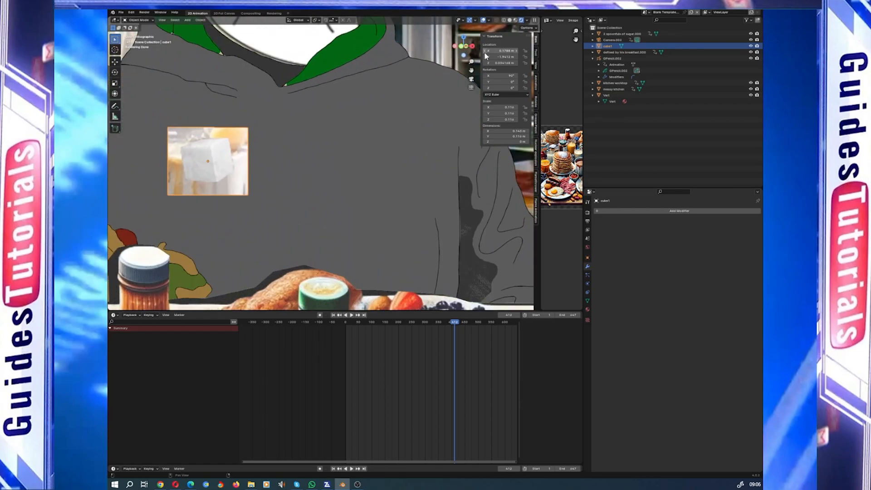
left_click_drag(471, 71, 539, 1)
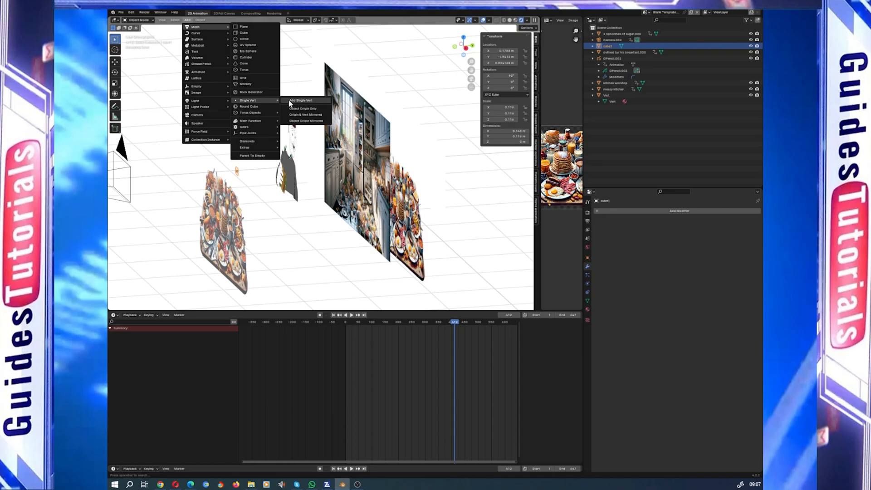
left_click(295, 101)
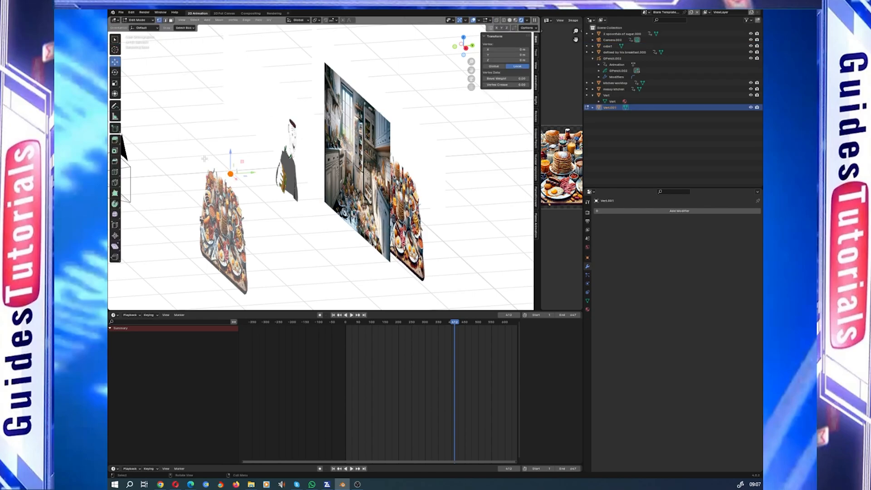
Position the new vertex on the lower-left corner of the sugar cube in the picture over the hoodie.
scroll(204, 159, "up", 3)
scroll(205, 159, "up", 1)
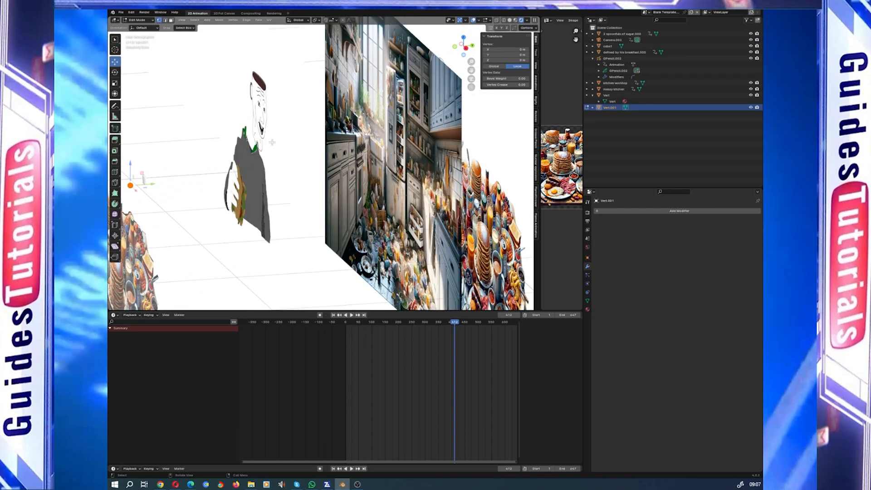
left_click(471, 79)
left_click_drag(463, 45, 453, 98)
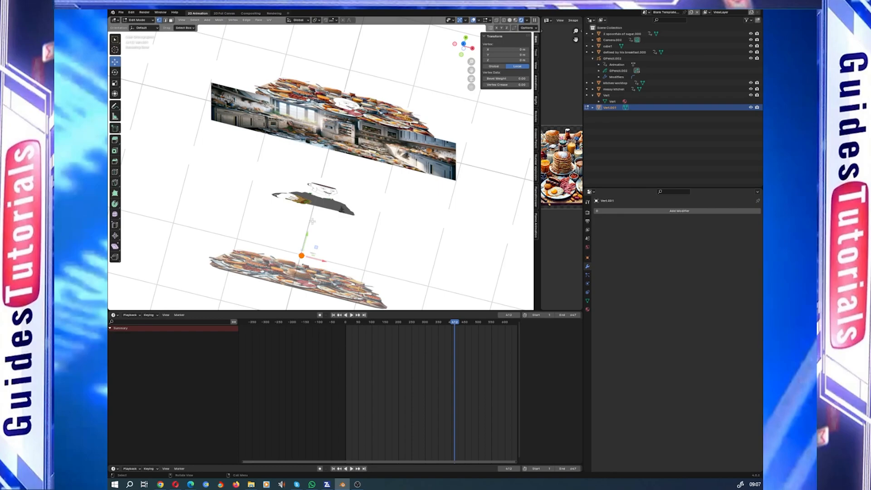
scroll(297, 251, "up", 2)
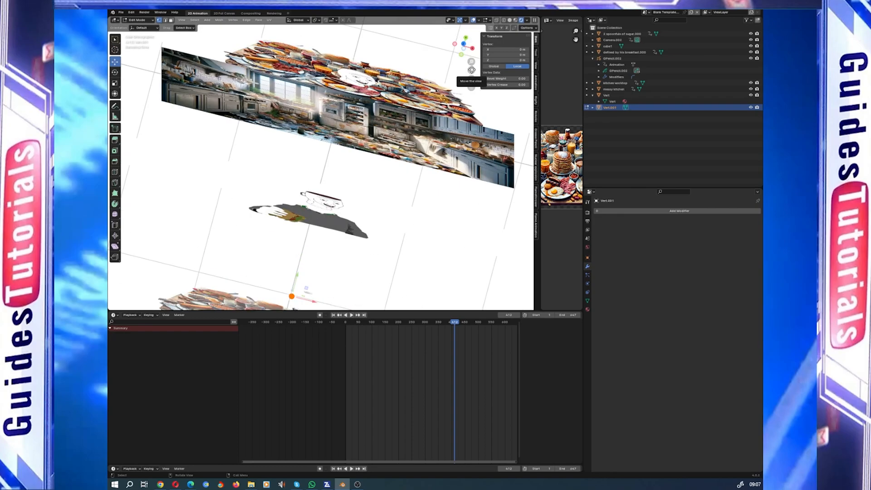
left_click(471, 79)
left_click_drag(228, 235, 255, 219)
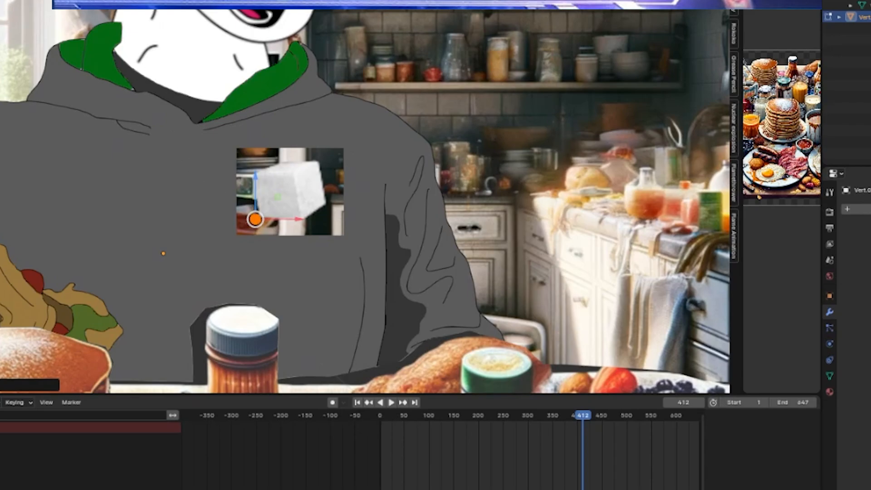
Extrude vertices along the sugar cube's bottom edge and up to its right-hand corner.
left_click_drag(255, 219, 263, 218)
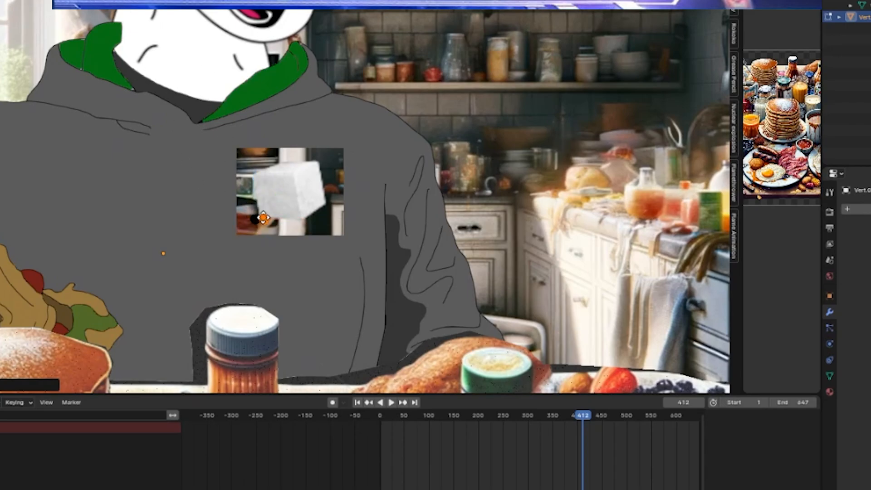
left_click(280, 218)
key("e")
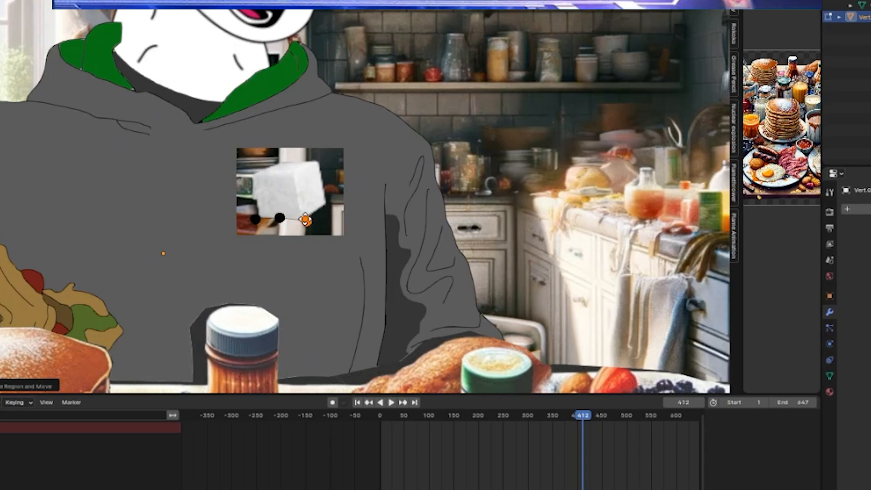
left_click(306, 219)
key("e")
left_click(329, 199)
Extrude further vertices from the right-hand corner up to the cube's top edge and around to its left side.
key("e")
left_click(318, 156)
key("e")
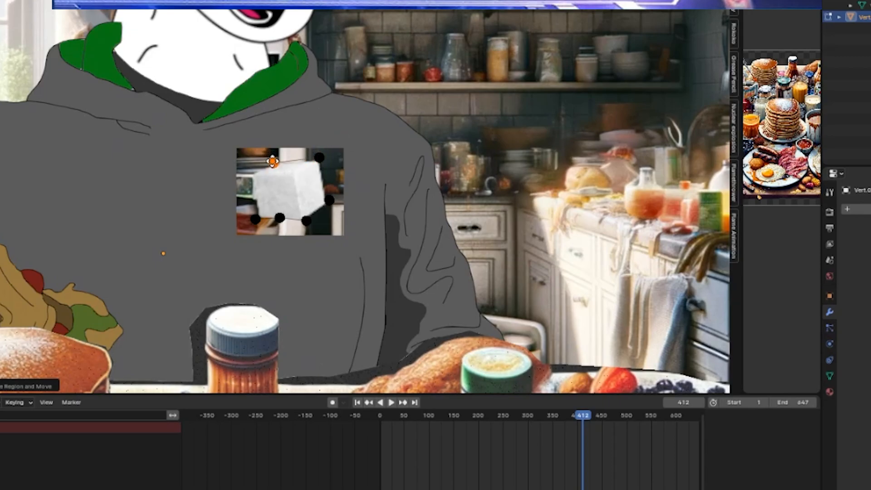
left_click(280, 162)
key("e")
left_click(252, 175)
key("e")
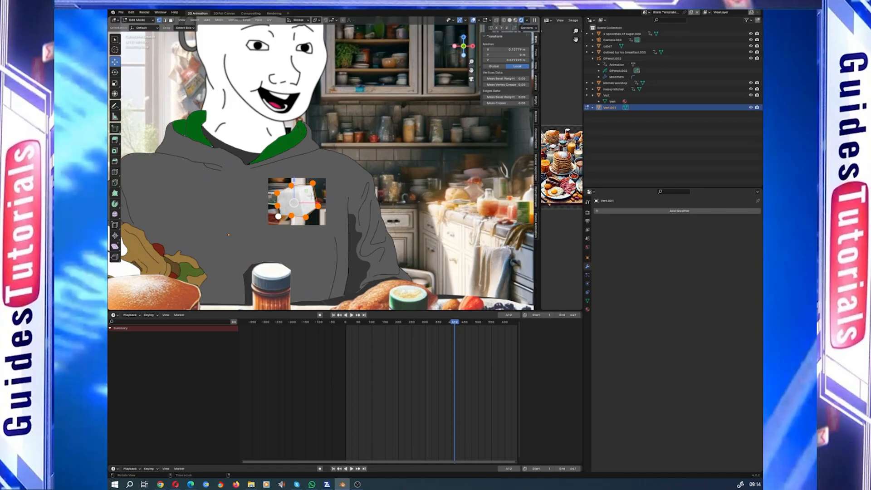
Fill the closed sugar cube outline with faces and subdivide the mesh.
key("alt+f")
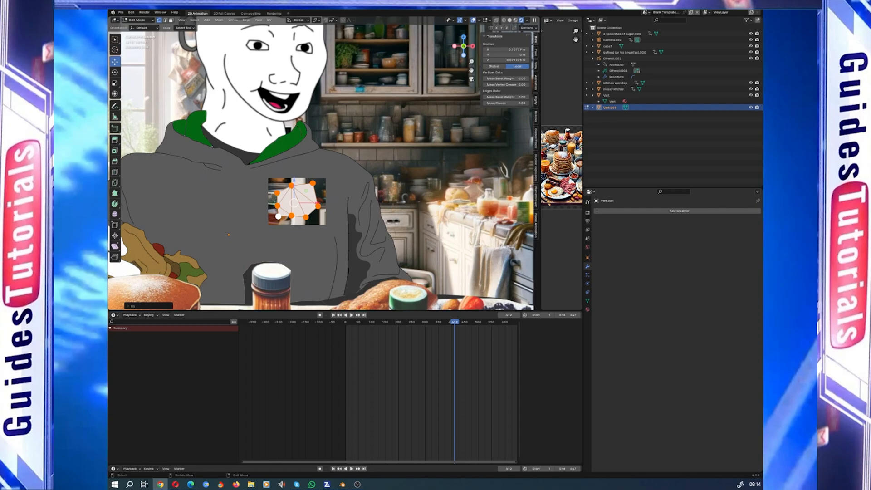
right_click(300, 190)
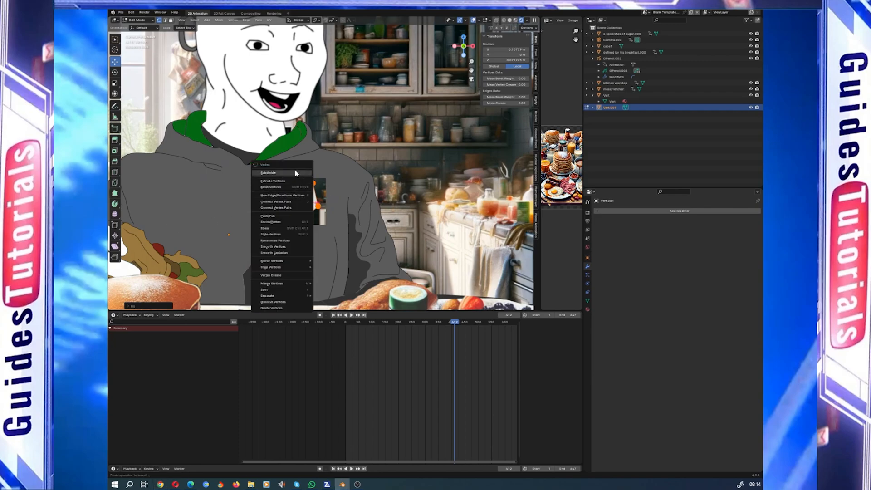
left_click(286, 173)
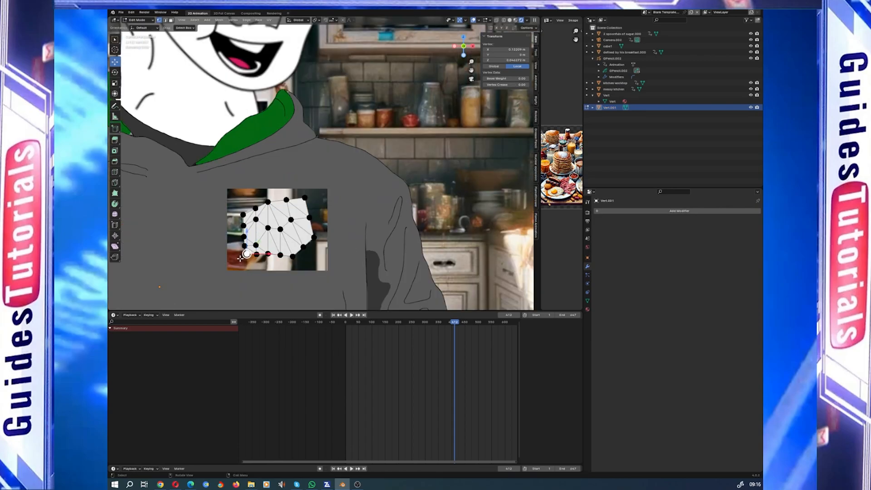
Nudge the vertices on the outline's left edge onto the cube's border, toggling the mesh's visibility to compare.
scroll(240, 259, "up", 2)
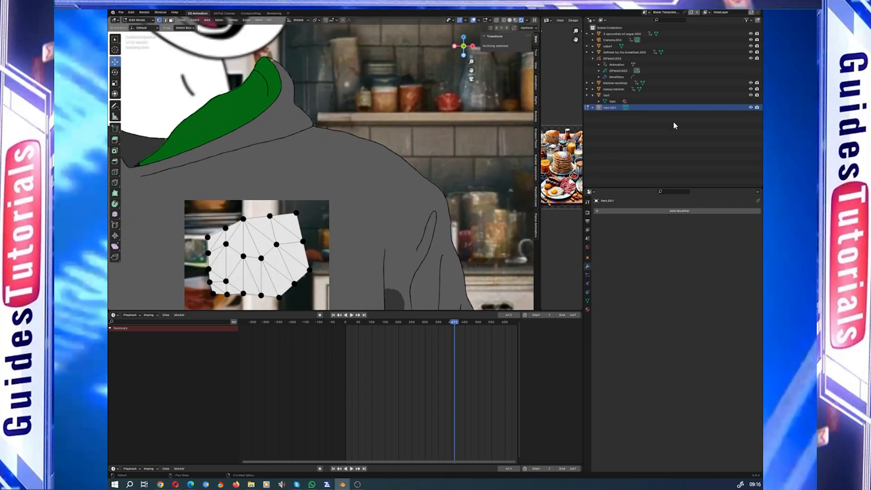
left_click(208, 268)
left_click_drag(208, 268, 210, 268)
left_click(208, 253)
left_click_drag(208, 253, 208, 253)
left_click(751, 107)
left_click(751, 108)
Adjust the bottom-edge vertex near the lower-left corner to the cube's border and compare by hiding and showing the mesh.
left_click(227, 294)
left_click_drag(227, 294, 227, 294)
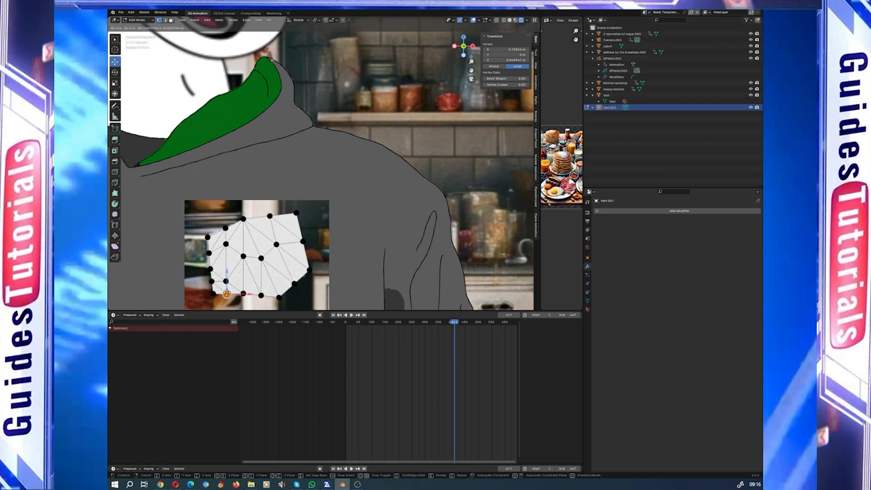
left_click(751, 107)
left_click(751, 108)
left_click(750, 107)
left_click(750, 107)
Move the upper-right corner vertex slightly inward to the cube's corner, repeatedly hiding and showing the mesh to check the fit.
left_click(296, 213)
left_click_drag(296, 214, 294, 217)
left_click(751, 107)
left_click(751, 107)
scroll(312, 235, "down", 2)
scroll(309, 235, "up", 4)
scroll(299, 235, "down", 2)
scroll(300, 236, "down", 3)
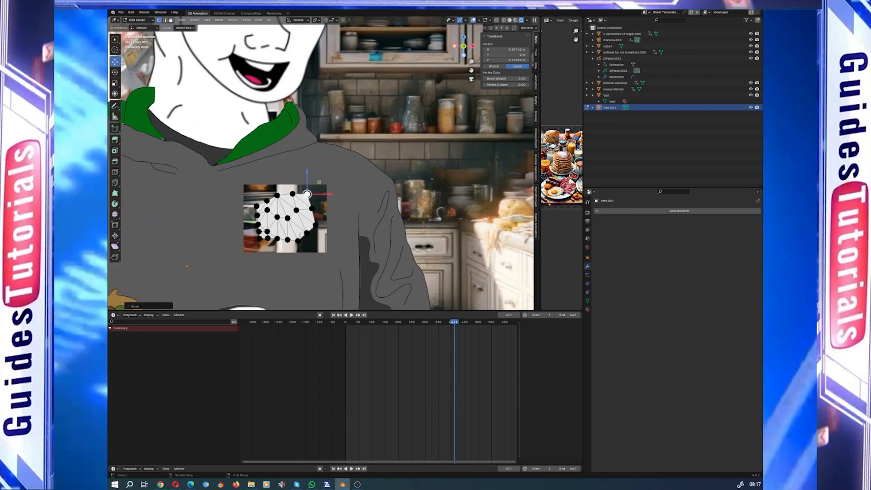
scroll(299, 236, "up", 1)
left_click(752, 107)
left_click(751, 107)
left_click(752, 108)
left_click(753, 108)
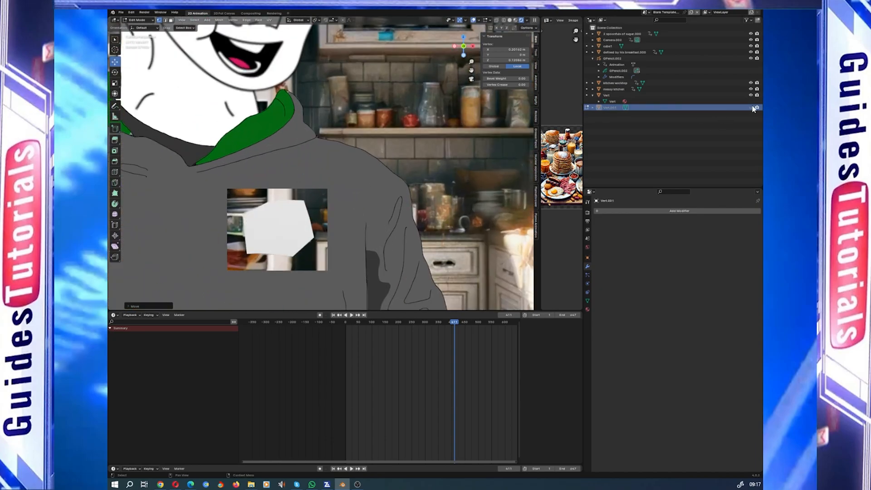
left_click(752, 108)
left_click(752, 108)
Fine-tune the top-edge, right-corner and bottom-edge vertices to the cube's outline and compare the mesh with the picture.
left_click(286, 200)
left_click_drag(286, 200, 286, 202)
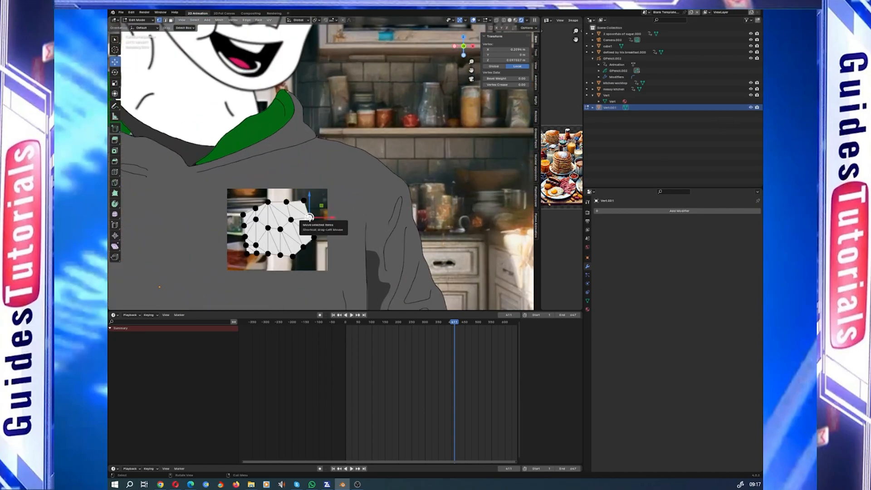
left_click(313, 239)
key("g")
left_click_drag(312, 239, 290, 255)
left_click(293, 256)
left_click(752, 108)
left_click(753, 107)
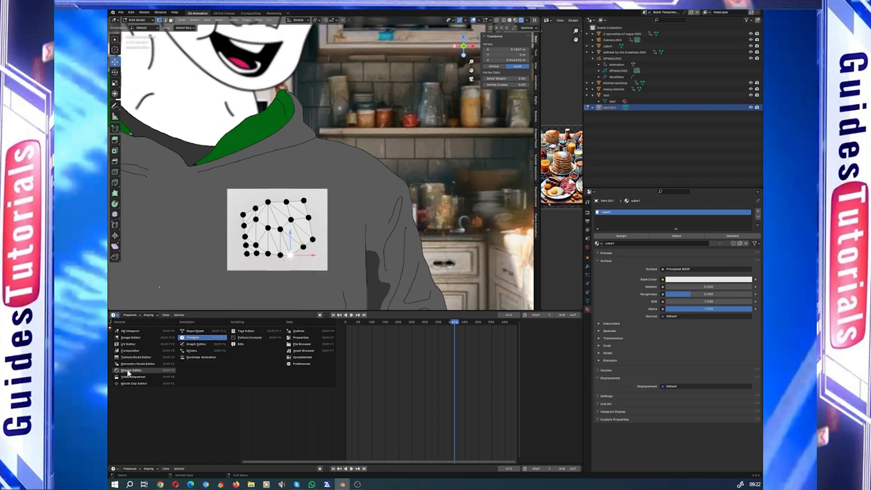
Switch the timeline area to the Shader Editor and add an Image Texture node beside the Principled BSDF.
left_click(127, 369)
left_click(224, 351)
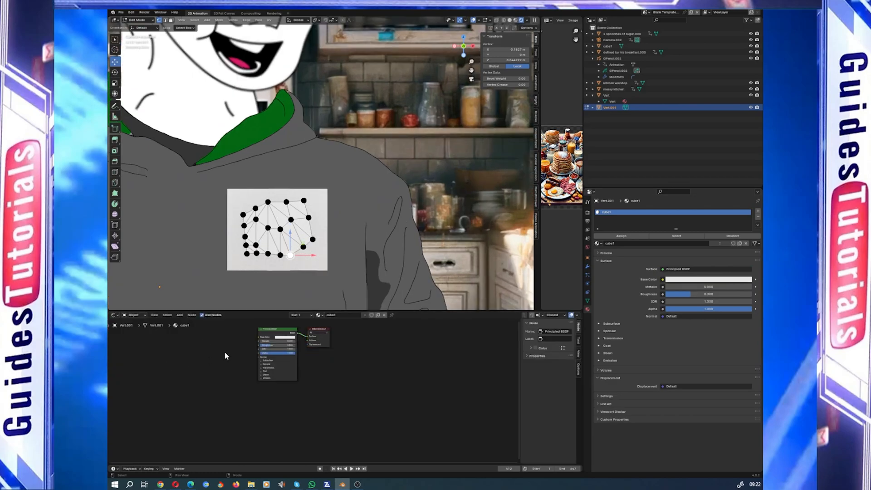
key("shift+a")
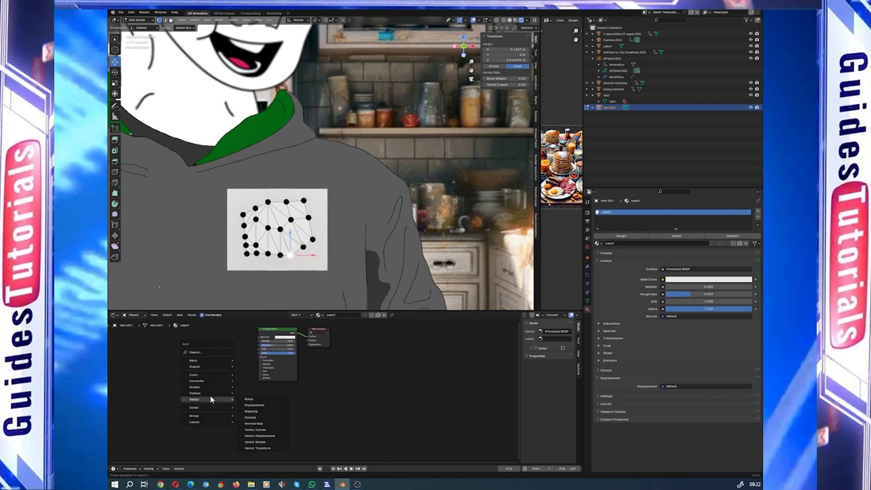
mouse_move(210, 395)
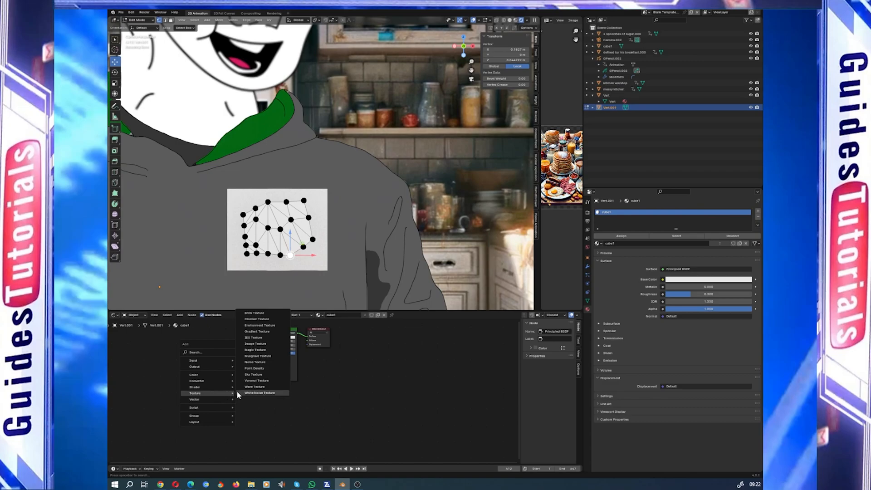
left_click(254, 343)
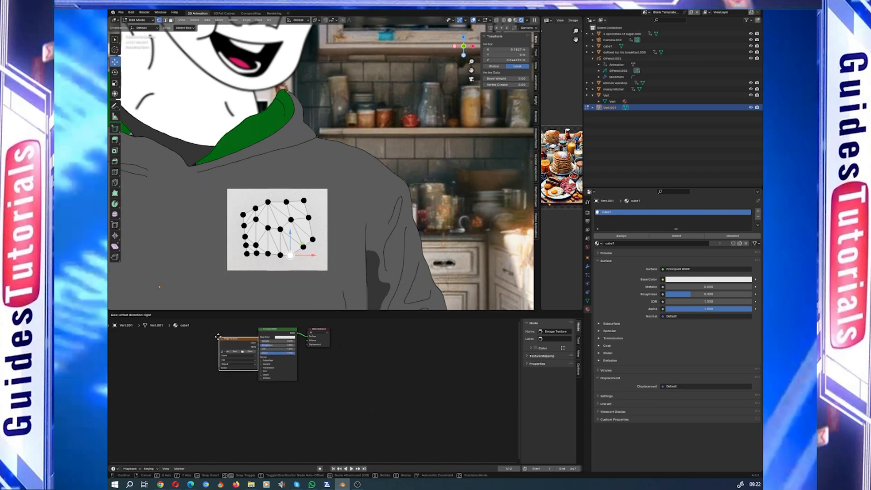
left_click(228, 364)
Connect the Image Texture's Color and Alpha outputs to the Principled BSDF's Base Color and Alpha inputs.
scroll(228, 364, "up", 3)
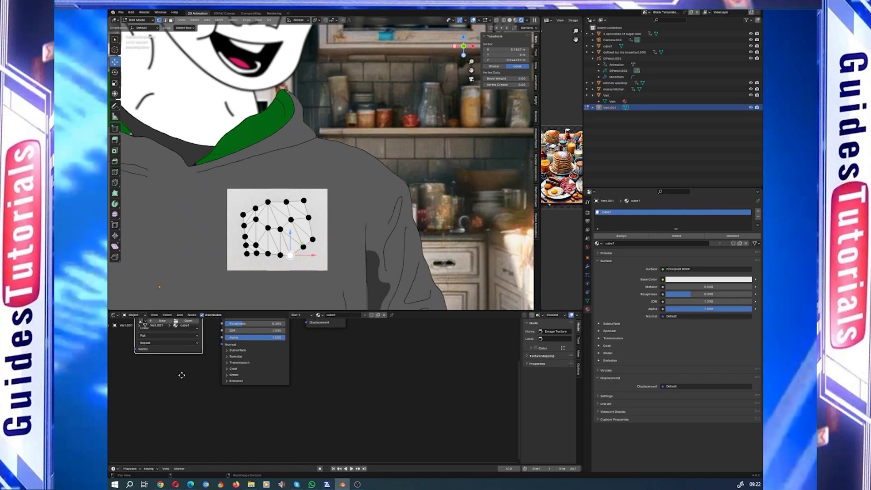
middle_click_drag(181, 374, 230, 431)
left_click_drag(251, 361, 270, 366)
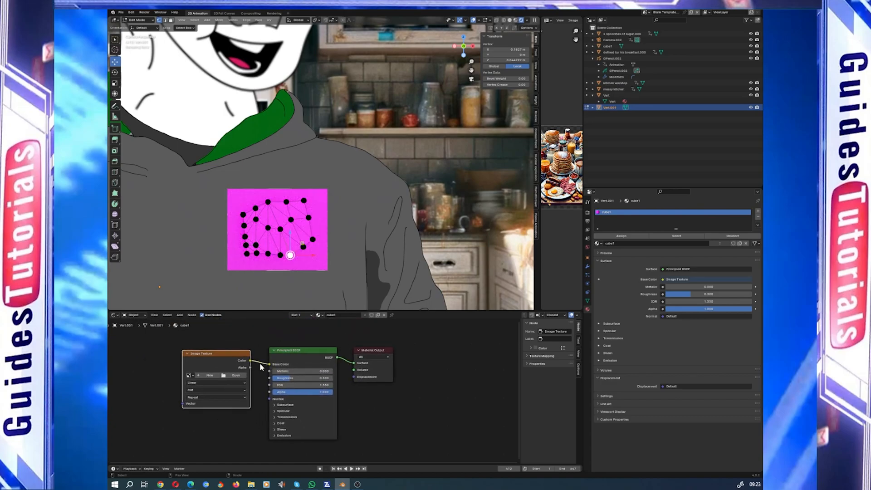
left_click_drag(251, 368, 270, 392)
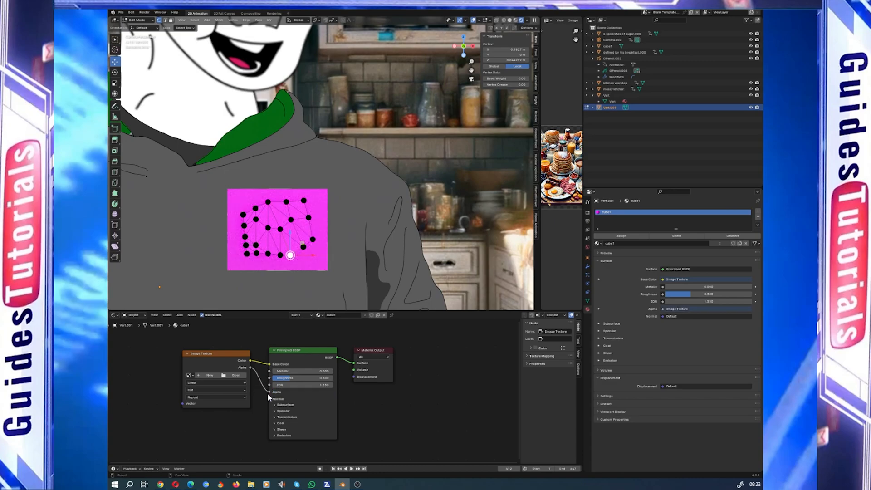
scroll(320, 325, "down", 1)
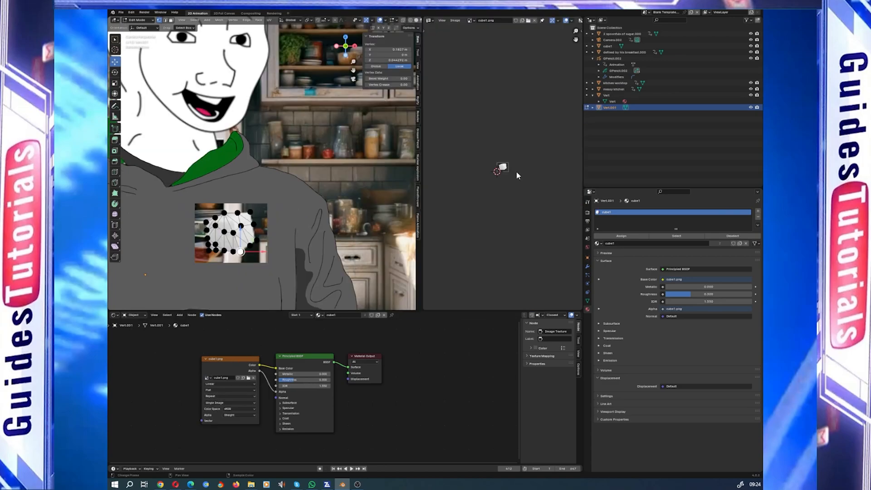
Select all vertices of the cube mesh and unwrap its UVs over the cube1.png image.
scroll(515, 171, "up", 5)
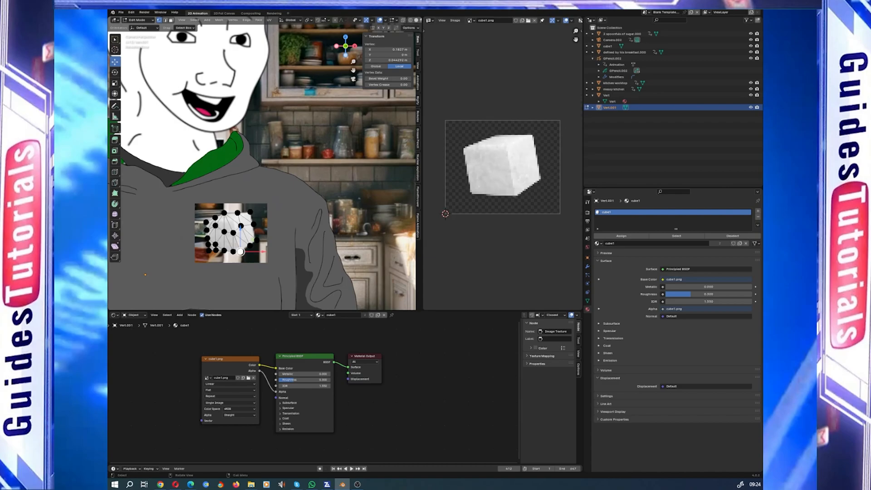
key("a")
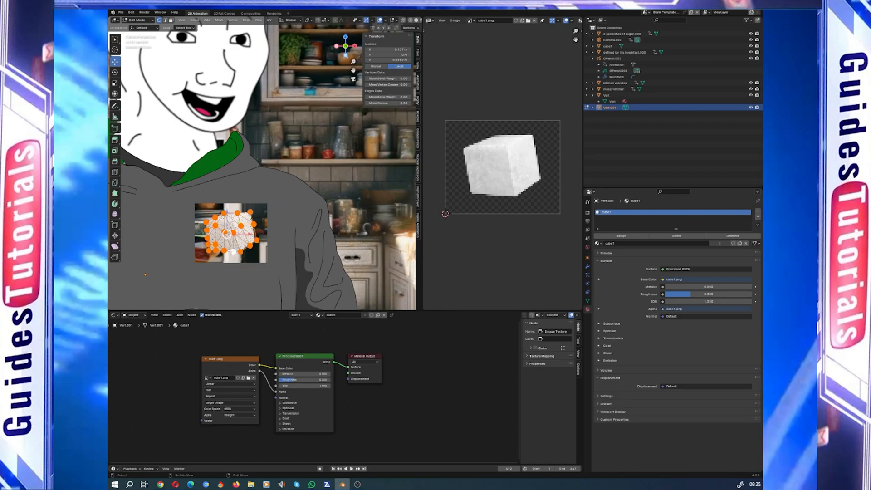
right_click(236, 245)
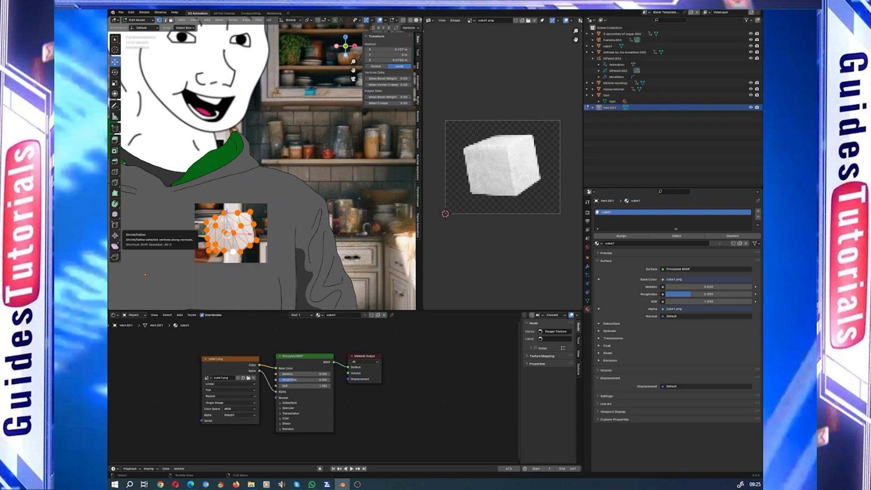
left_click(160, 484)
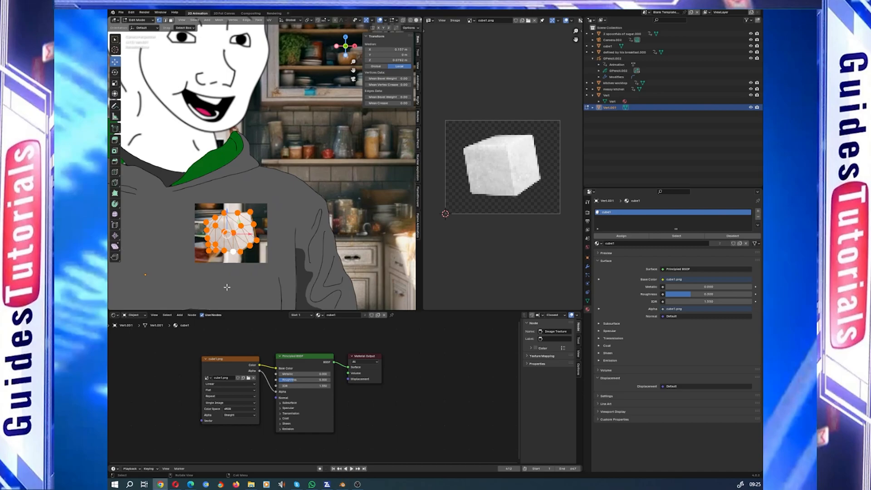
left_click(269, 20)
left_click(277, 28)
left_click(160, 484)
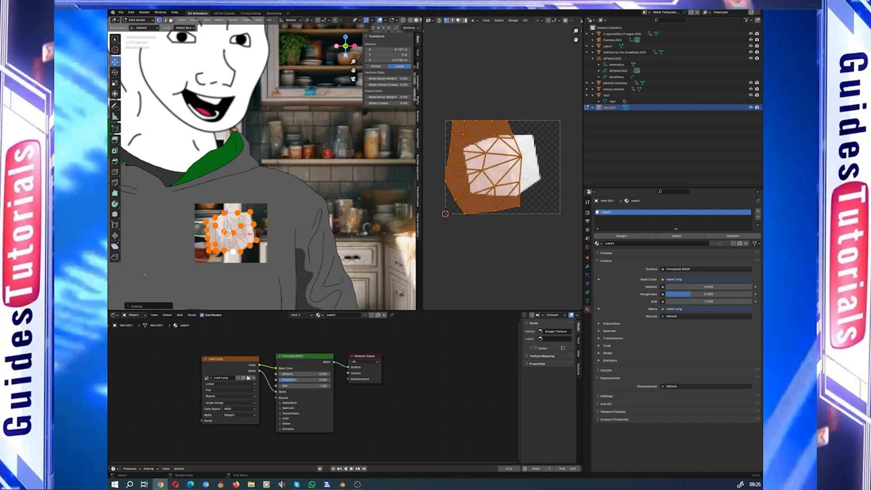
Try projecting the cube mesh's UVs from the view, then scaling and moving them over the cube in cube1.png.
left_click(269, 20)
left_click(281, 75)
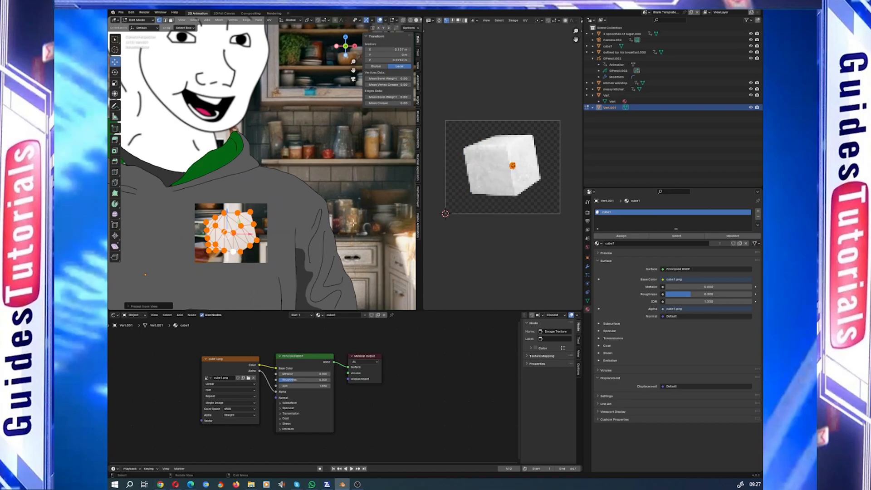
key("s")
left_click(526, 188)
key("g")
left_click(523, 188)
Try rotating and rescaling the unwrapped UV layout to match the pictured cube's orientation.
key("r")
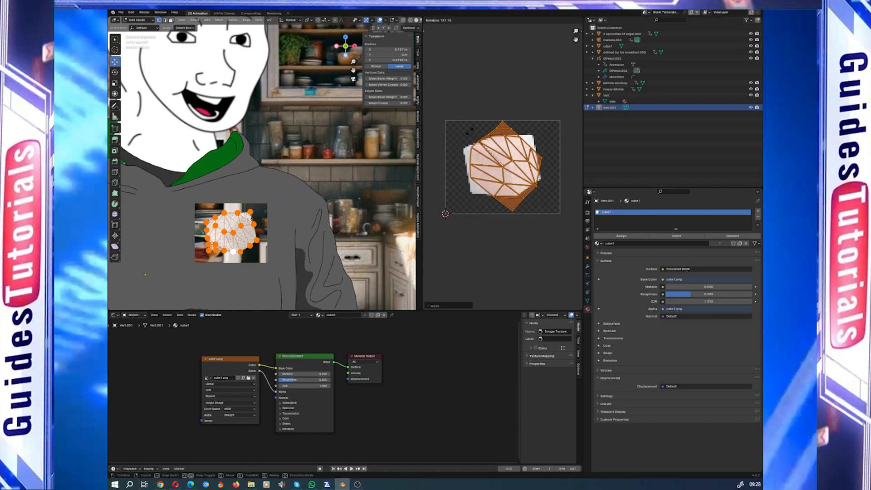
left_click(458, 177)
key("s")
left_click(444, 176)
Reposition the full UV layout and scale it along Y and overall to fit the cube in cube1.png.
key("g")
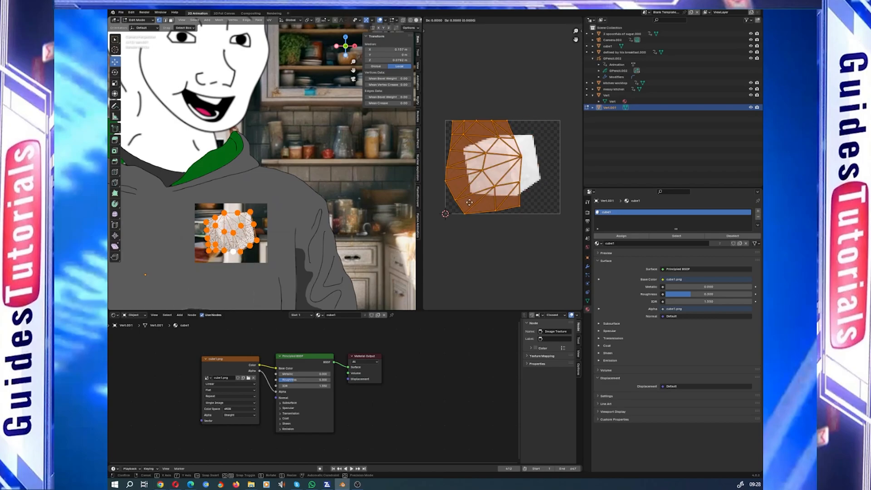
left_click(444, 179)
key("s")
key("y")
left_click(509, 181)
key("s")
left_click(508, 178)
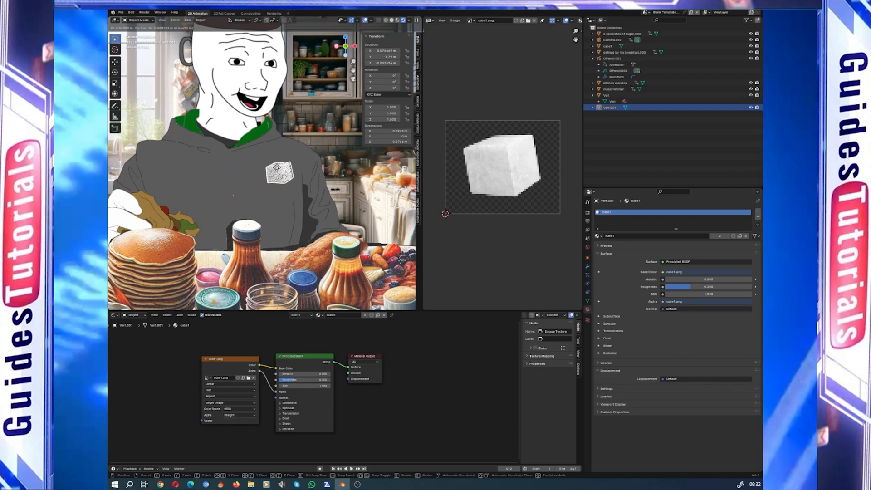
Place the textured sugar cube on the hoodie's chest and switch the Shader Editor area back to the Timeline.
left_click(277, 167)
left_click(114, 315)
left_click(192, 338)
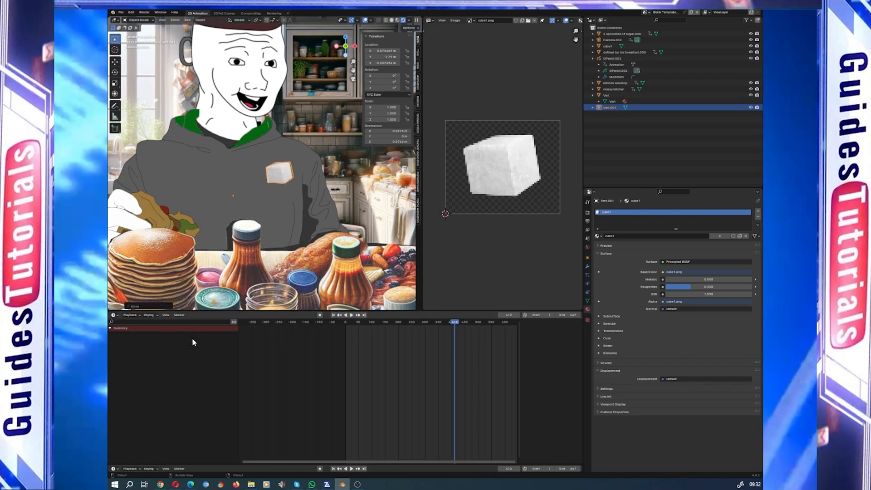
Jump to frame 1 to check the sugar cube in the scene, and return to the working frame.
left_click(333, 468)
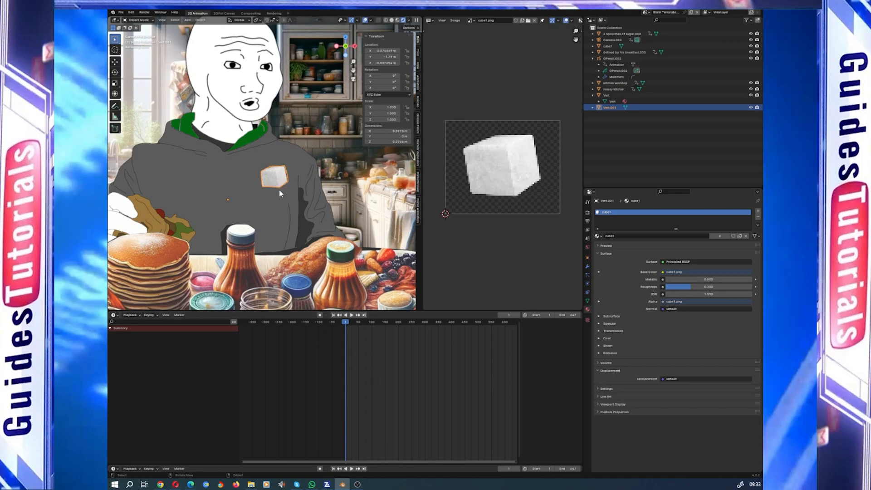
left_click(358, 468)
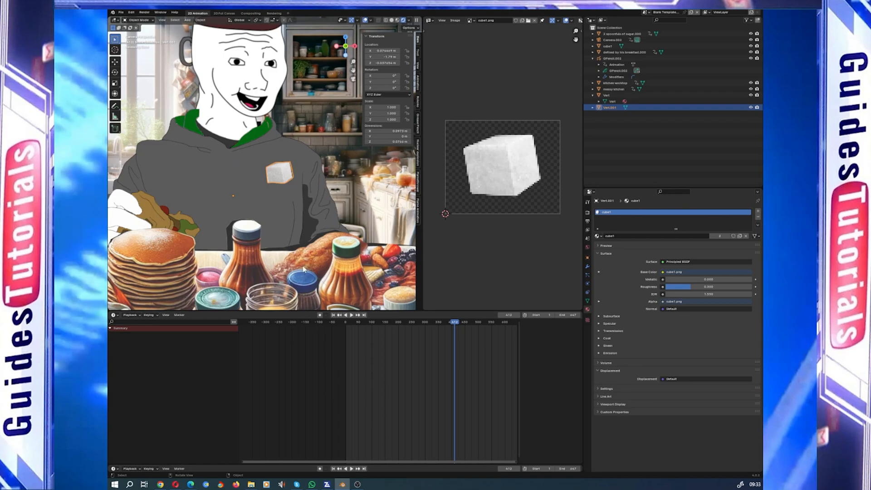
left_click(356, 485)
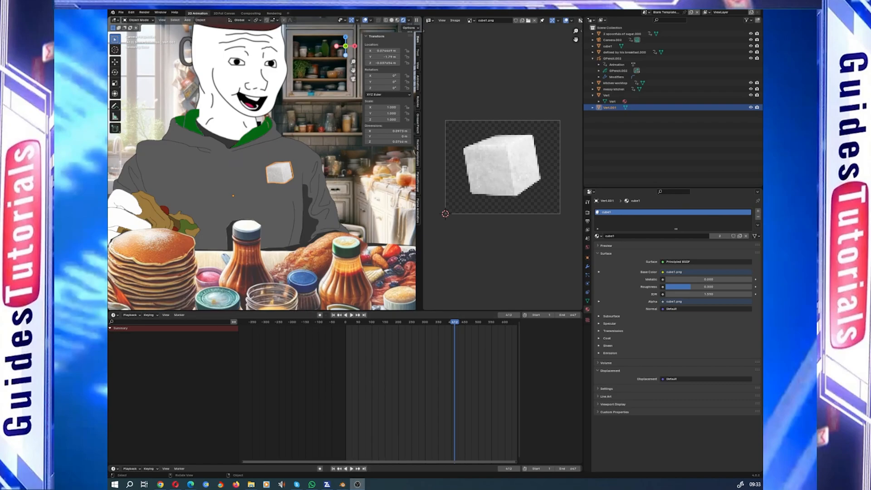